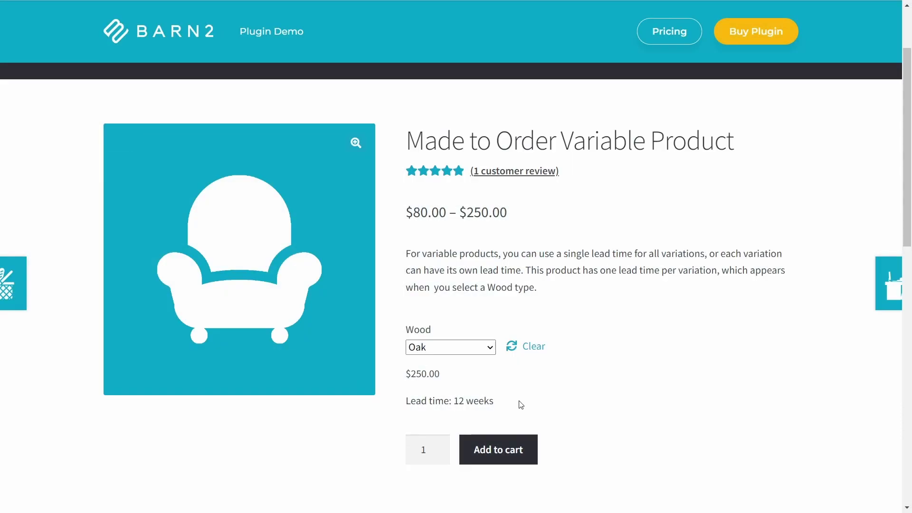
Step: Highlight the 12 weeks lead time text and the 31st April expected availability date
{"action": "left_click_drag", "start_coordinate": [494, 401], "coordinate": [453, 402]}
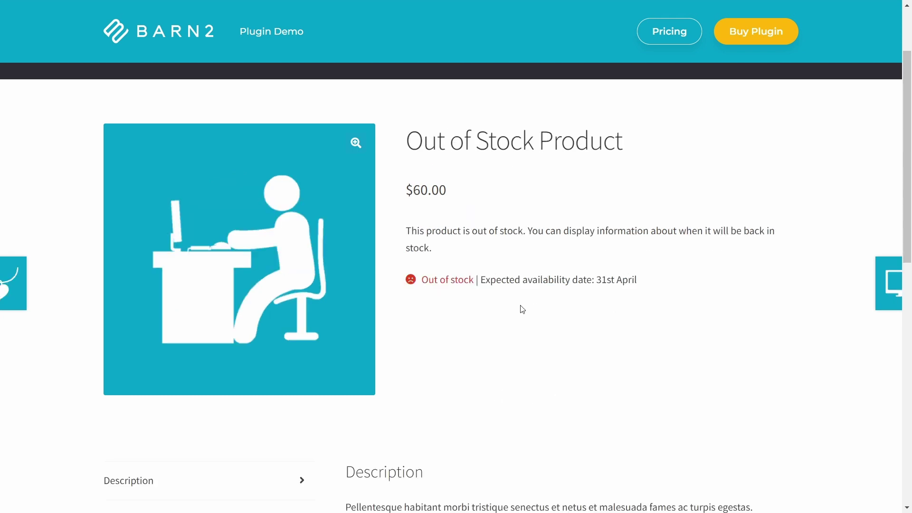
{"action": "left_click_drag", "start_coordinate": [480, 280], "coordinate": [640, 280]}
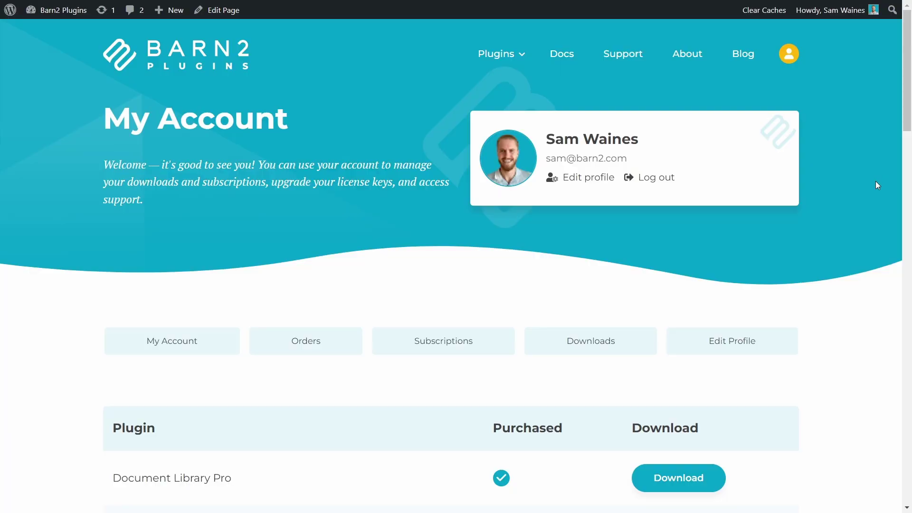
Step: Download the WooCommerce Lead Time plugin zip from the purchased plugins list
{"action": "scroll", "coordinate": [876, 182], "scroll_direction": "down", "scroll_amount": 8}
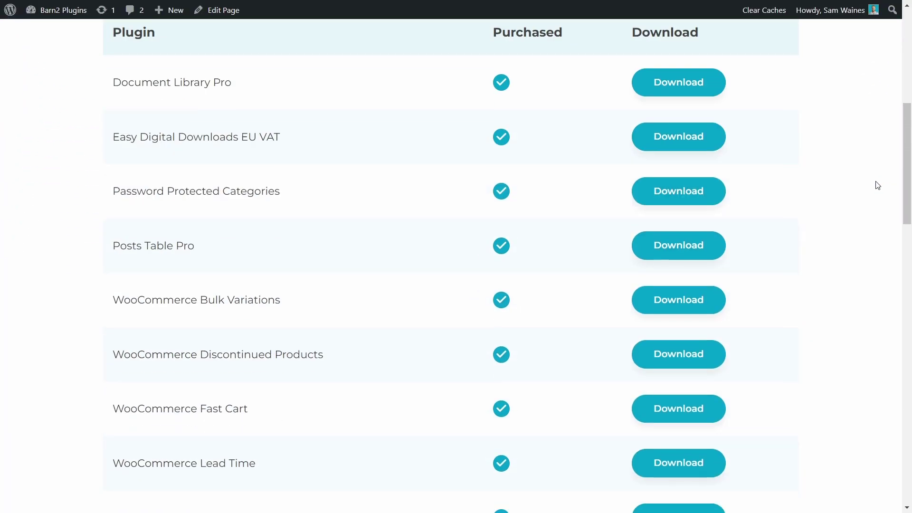
{"action": "scroll", "coordinate": [878, 185], "scroll_direction": "down", "scroll_amount": 2}
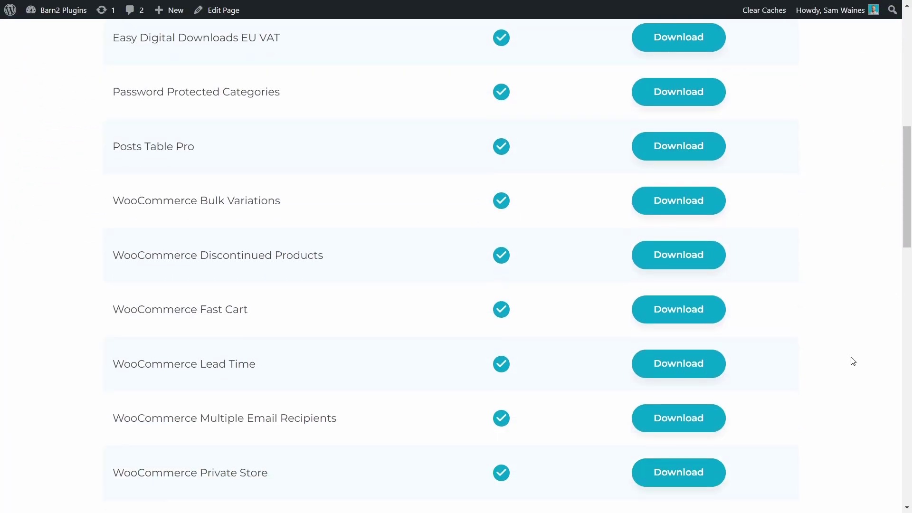
{"action": "left_click", "coordinate": [679, 373]}
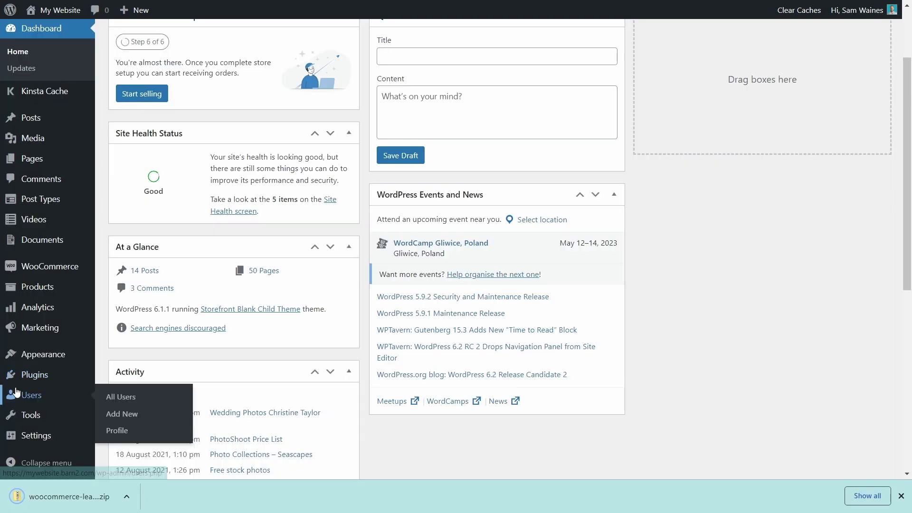
Step: Upload and install the WooCommerce Lead Time zip, then launch its setup wizard
{"action": "mouse_move", "coordinate": [35, 375]}
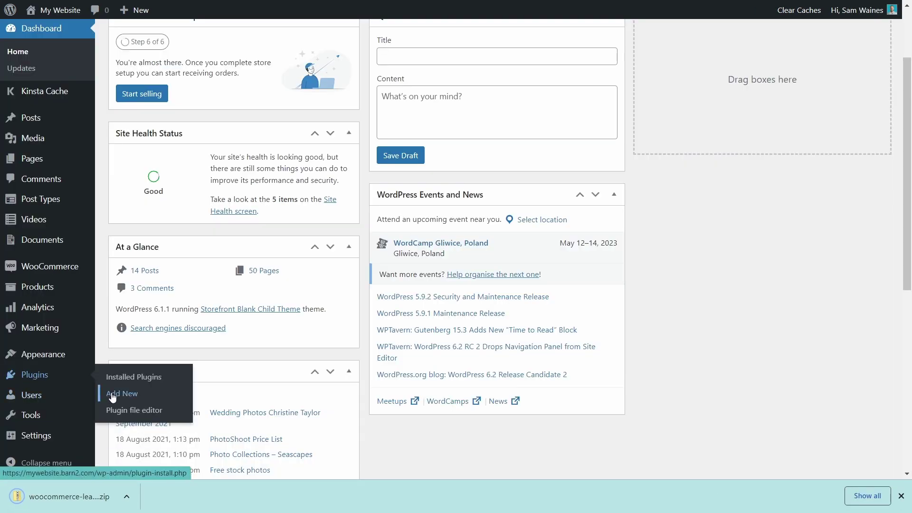
{"action": "left_click", "coordinate": [112, 398]}
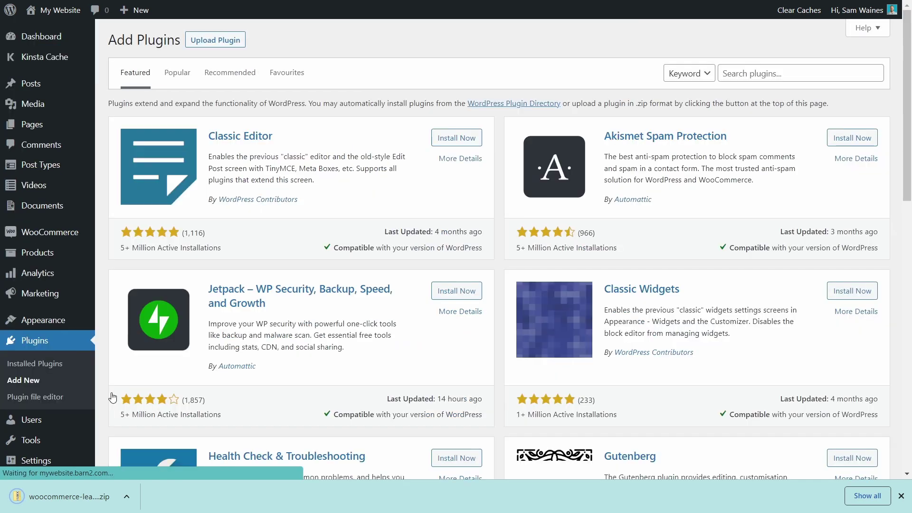
{"action": "left_click", "coordinate": [210, 41]}
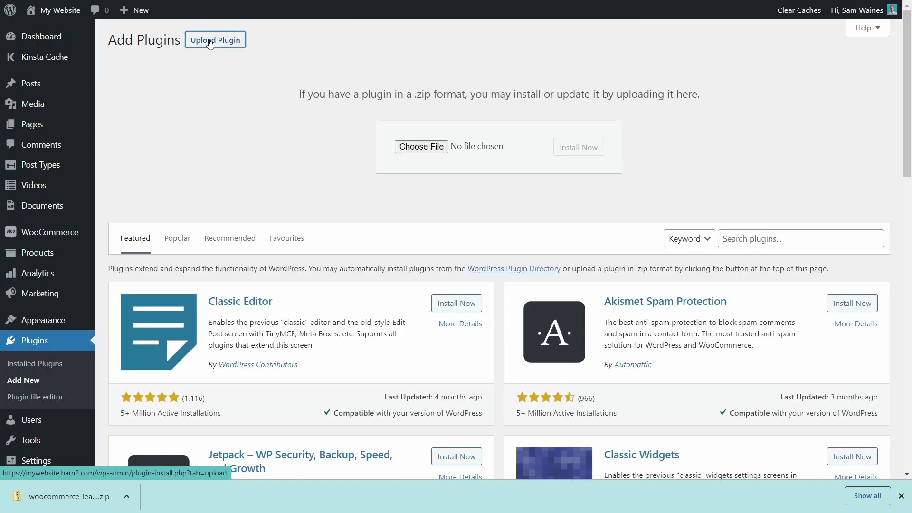
{"action": "left_click_drag", "start_coordinate": [92, 497], "coordinate": [477, 147]}
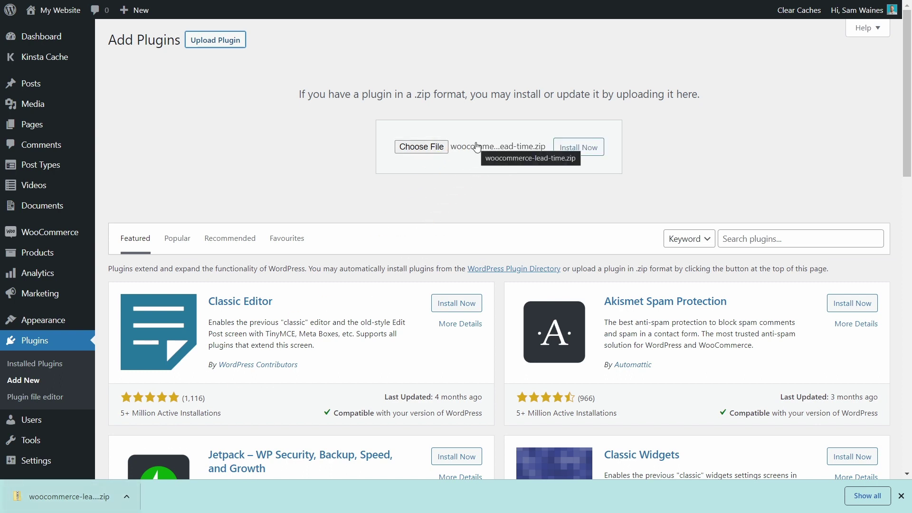
{"action": "left_click", "coordinate": [589, 149]}
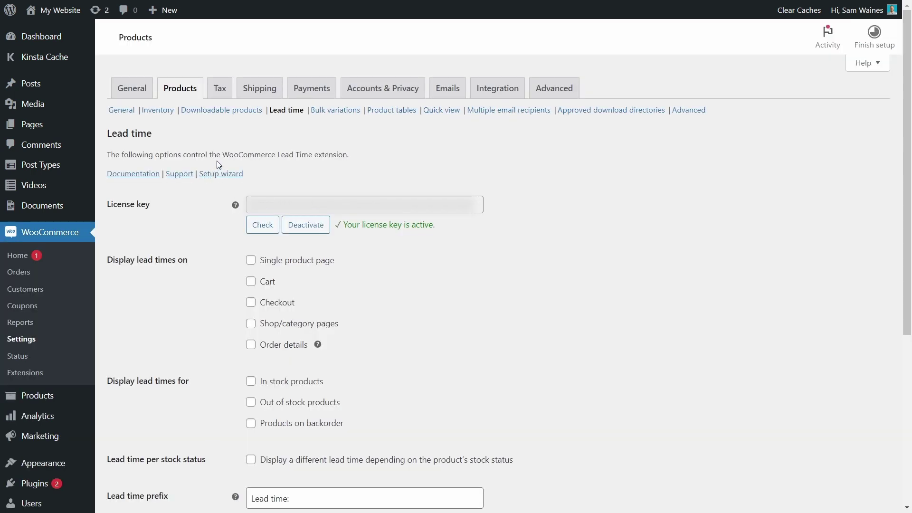
{"action": "left_click", "coordinate": [219, 173]}
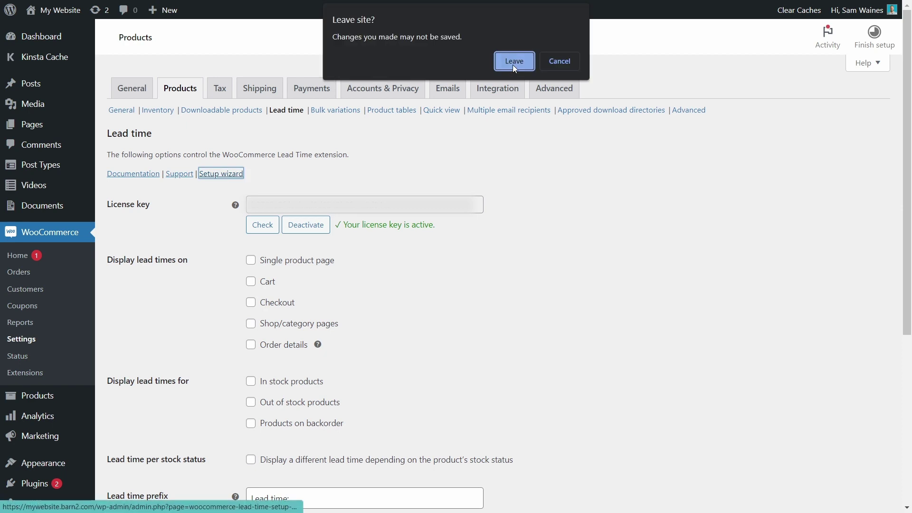
{"action": "left_click", "coordinate": [513, 64]}
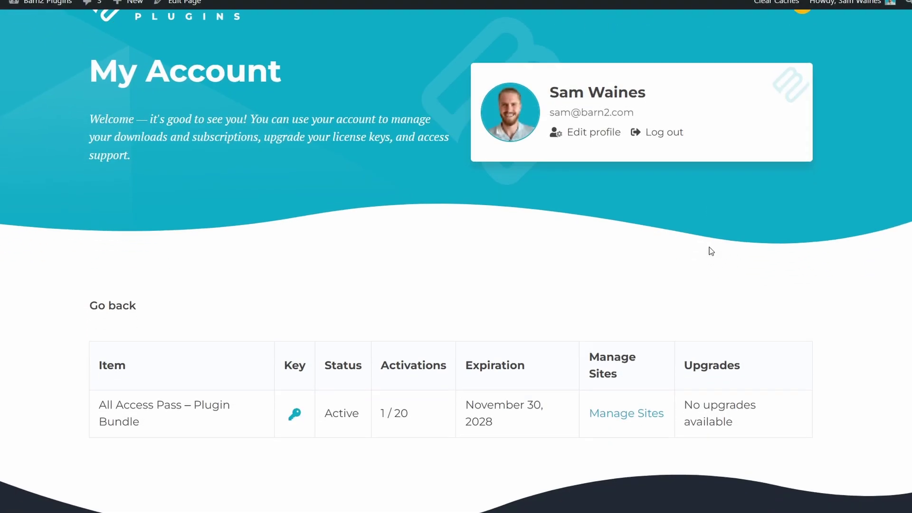
Step: Show lead times on product pages, cart, checkout, shop/category pages and order details
{"action": "scroll", "coordinate": [711, 251], "scroll_direction": "down", "scroll_amount": 3}
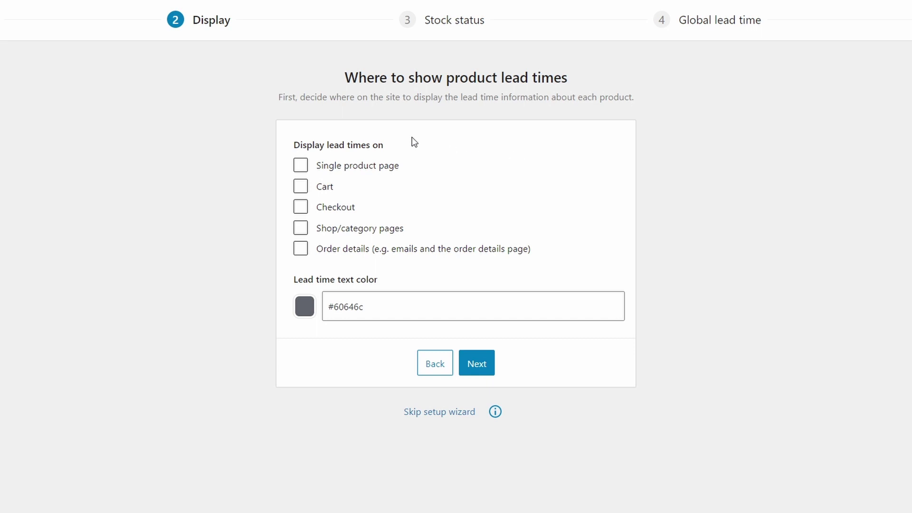
{"action": "left_click", "coordinate": [300, 168]}
{"action": "left_click", "coordinate": [300, 186]}
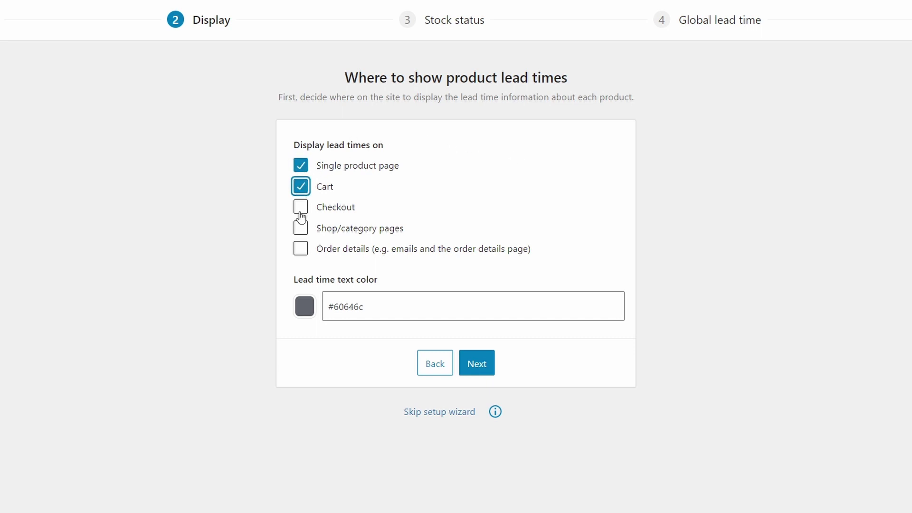
{"action": "left_click", "coordinate": [301, 207]}
{"action": "left_click", "coordinate": [300, 228]}
{"action": "left_click", "coordinate": [301, 249]}
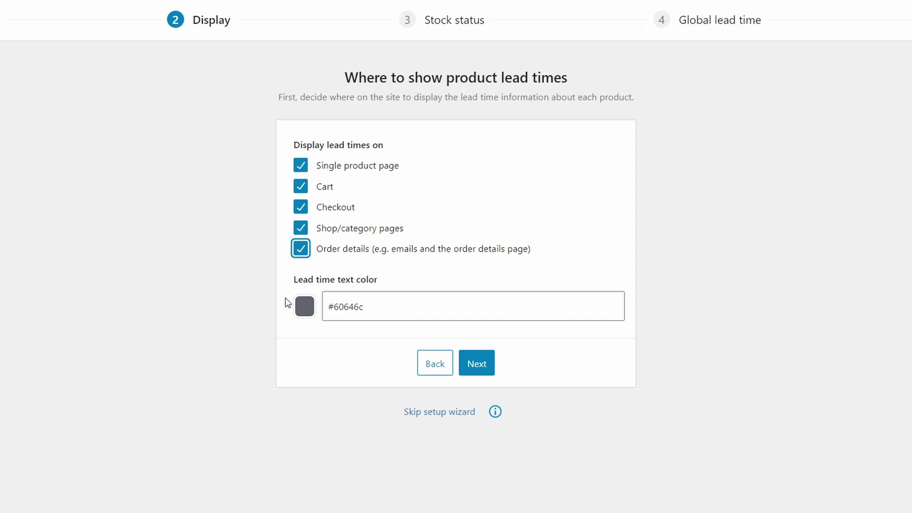
Step: Set the lead time text colour to reddish #6b5f5f
{"action": "left_click", "coordinate": [304, 306]}
{"action": "left_click_drag", "start_coordinate": [386, 455], "coordinate": [458, 458]}
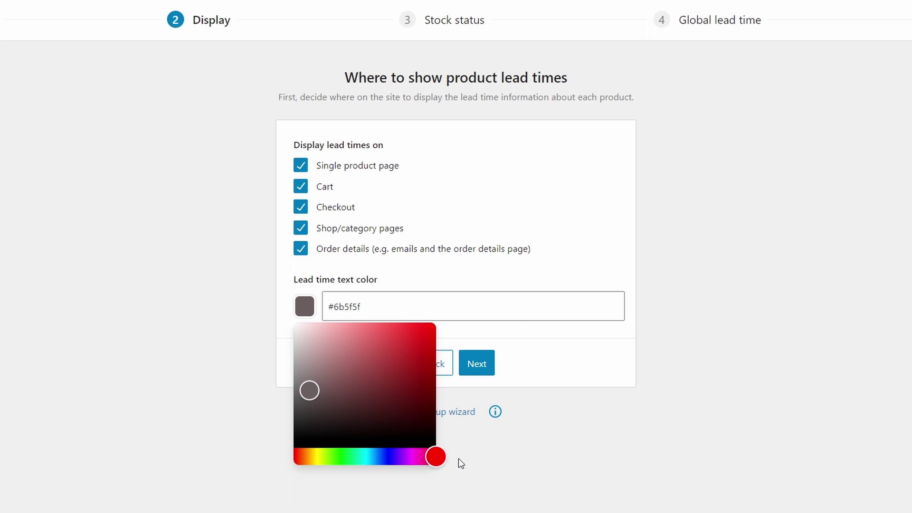
{"action": "left_click", "coordinate": [476, 364]}
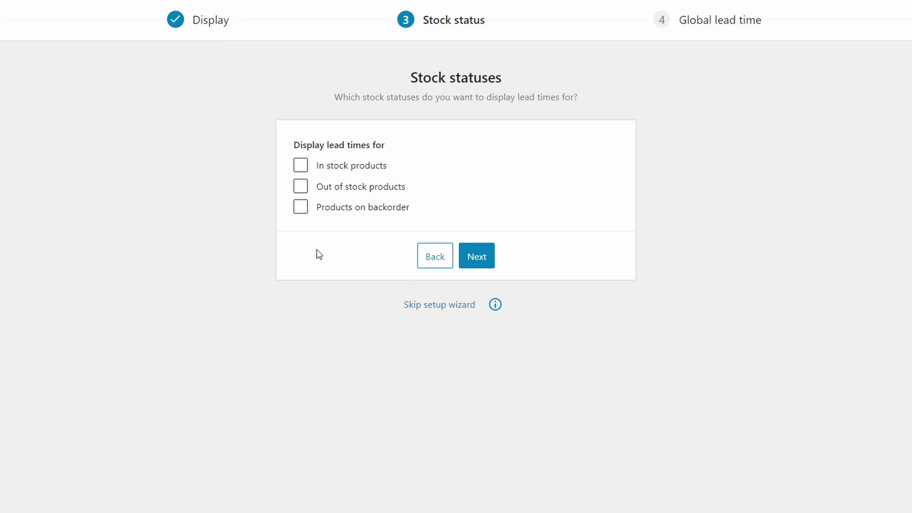
Step: Enable lead times for backordered, out of stock and in stock products
{"action": "left_click", "coordinate": [304, 208]}
{"action": "left_click", "coordinate": [301, 189]}
{"action": "left_click", "coordinate": [301, 168]}
{"action": "left_click", "coordinate": [476, 270]}
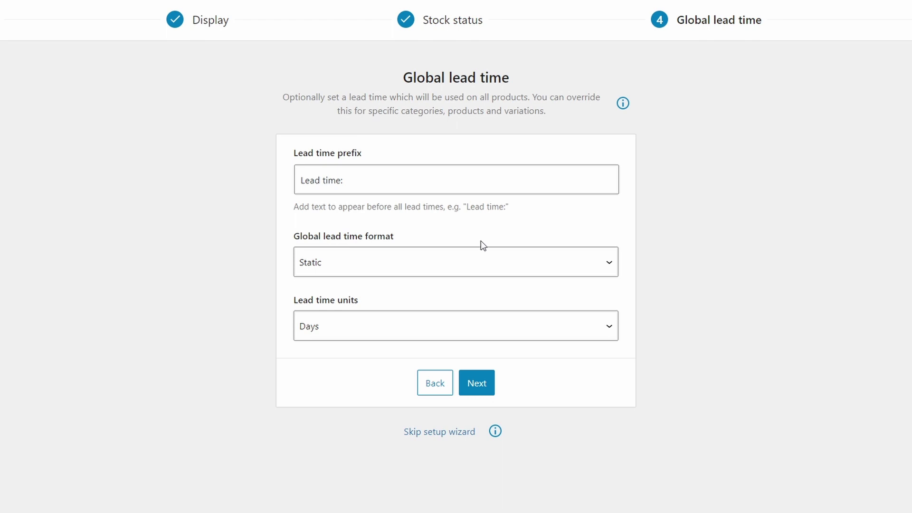
Step: Set the prefix to 'Handmade item, estimated shipping in:' and try the Dynamic format
{"action": "left_click", "coordinate": [304, 190]}
{"action": "type", "text": "Handmade item, estimated shipping in:"}
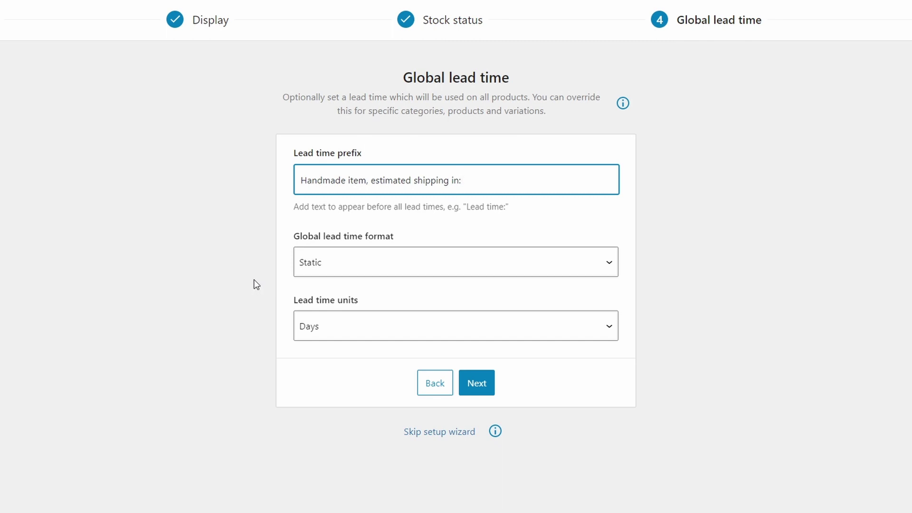
{"action": "left_click", "coordinate": [389, 263]}
{"action": "left_click", "coordinate": [352, 295]}
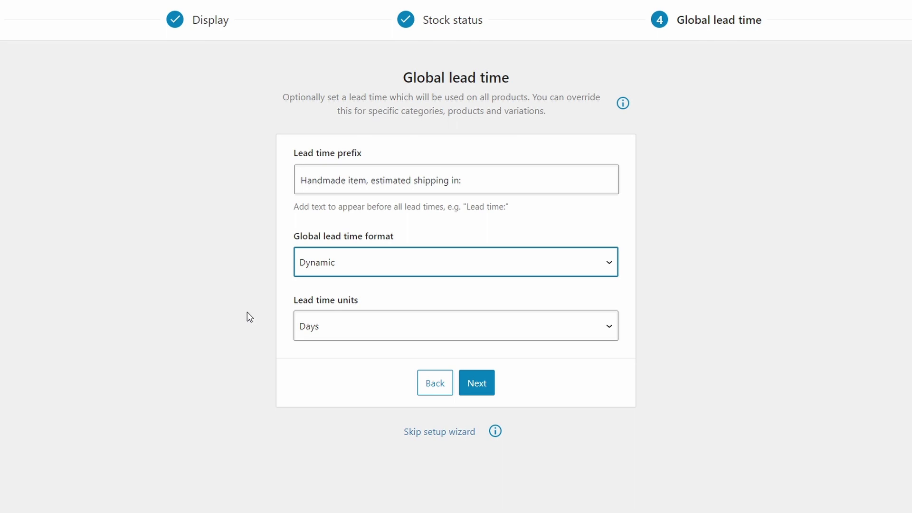
Step: Settle on the Static lead time format in days and finish the wizard
{"action": "left_click", "coordinate": [318, 329]}
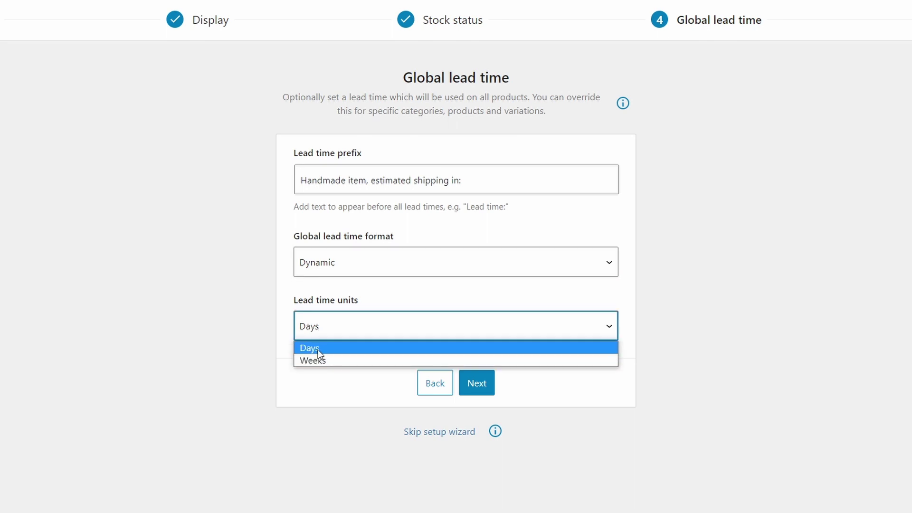
{"action": "left_click", "coordinate": [318, 348]}
{"action": "left_click", "coordinate": [343, 263]}
{"action": "left_click", "coordinate": [344, 283]}
{"action": "left_click", "coordinate": [344, 271]}
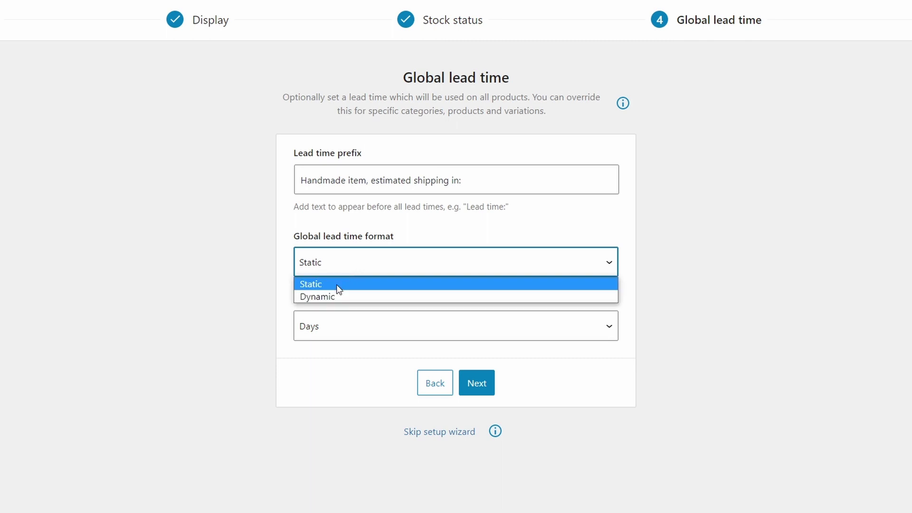
{"action": "left_click", "coordinate": [339, 287]}
{"action": "left_click", "coordinate": [328, 326]}
{"action": "left_click", "coordinate": [321, 346]}
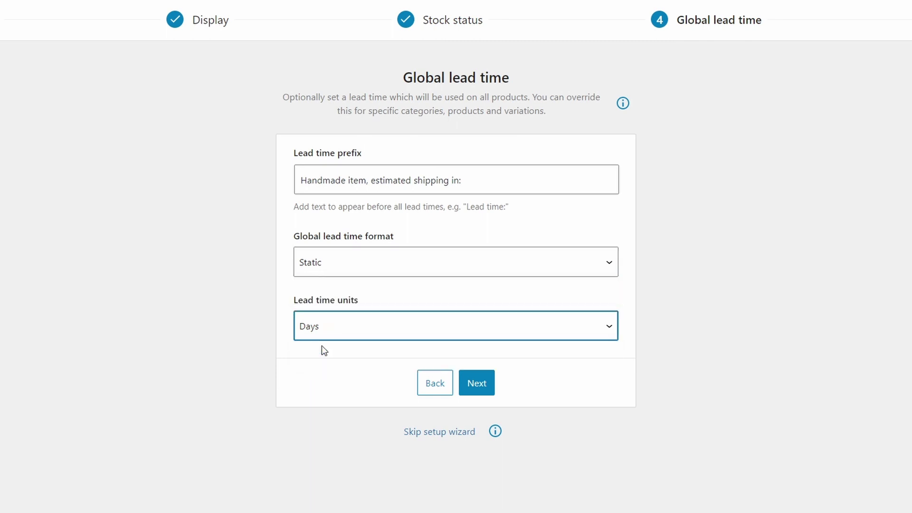
{"action": "left_click", "coordinate": [473, 384]}
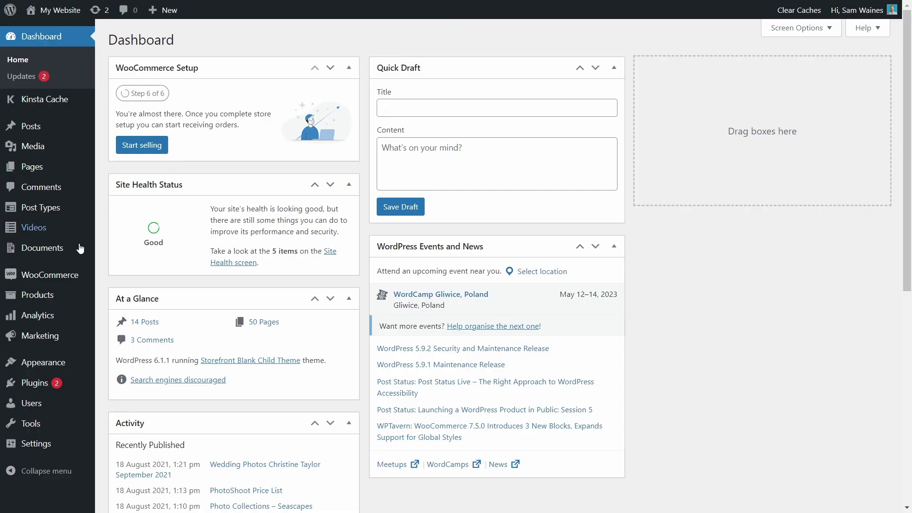
Step: Go to WooCommerce Products settings, Lead time section, and the plugin's settings page
{"action": "mouse_move", "coordinate": [54, 278]}
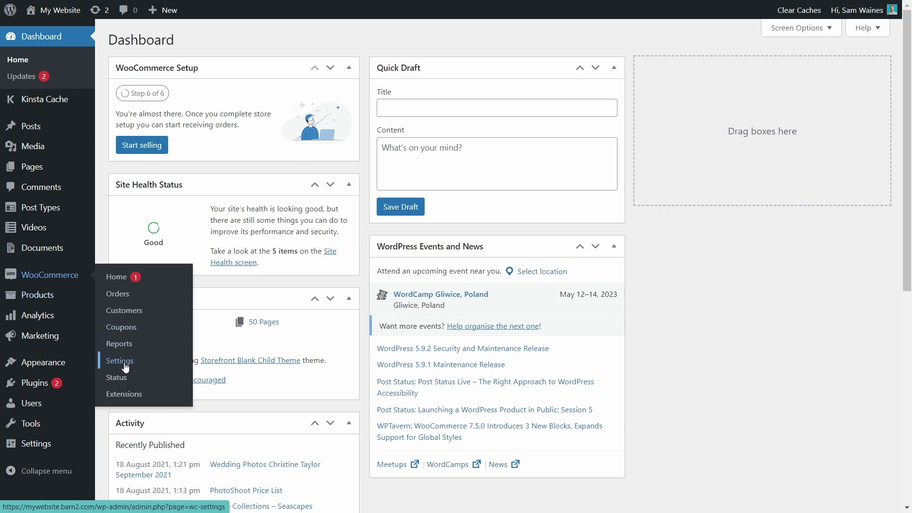
{"action": "left_click", "coordinate": [119, 360]}
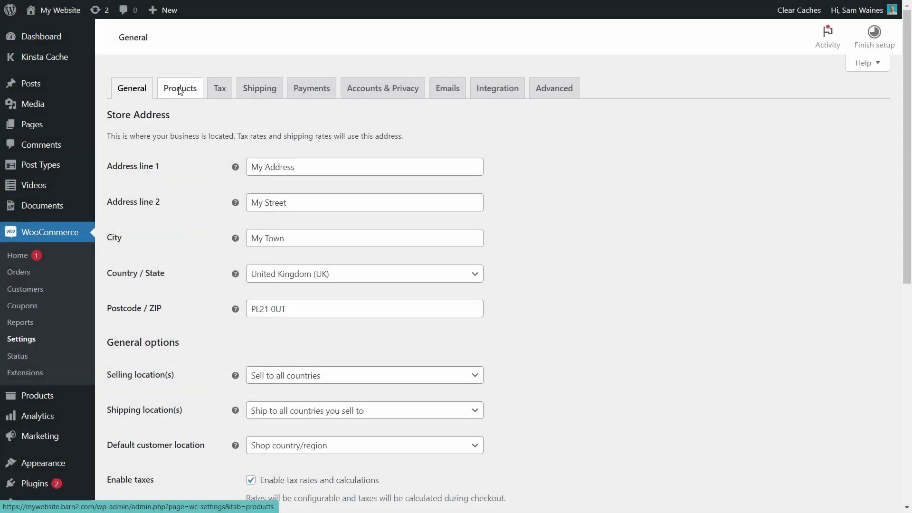
{"action": "left_click", "coordinate": [179, 89]}
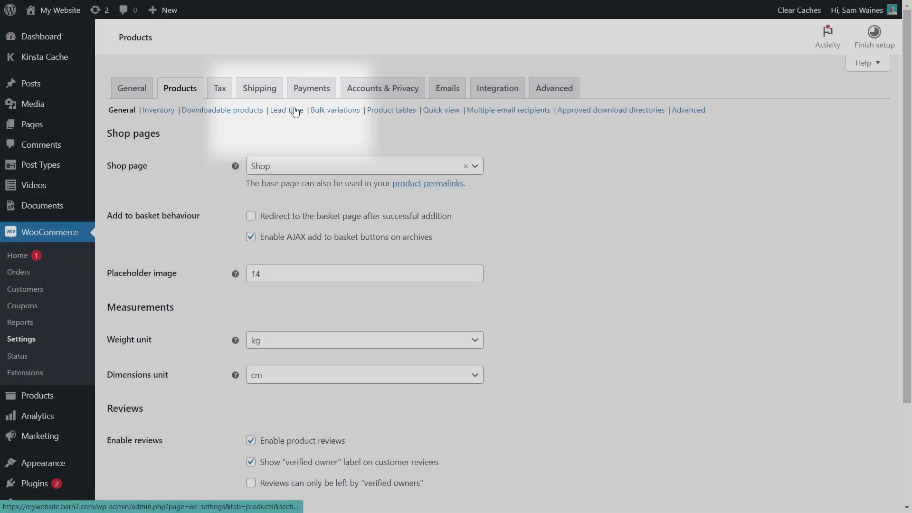
{"action": "left_click", "coordinate": [295, 110]}
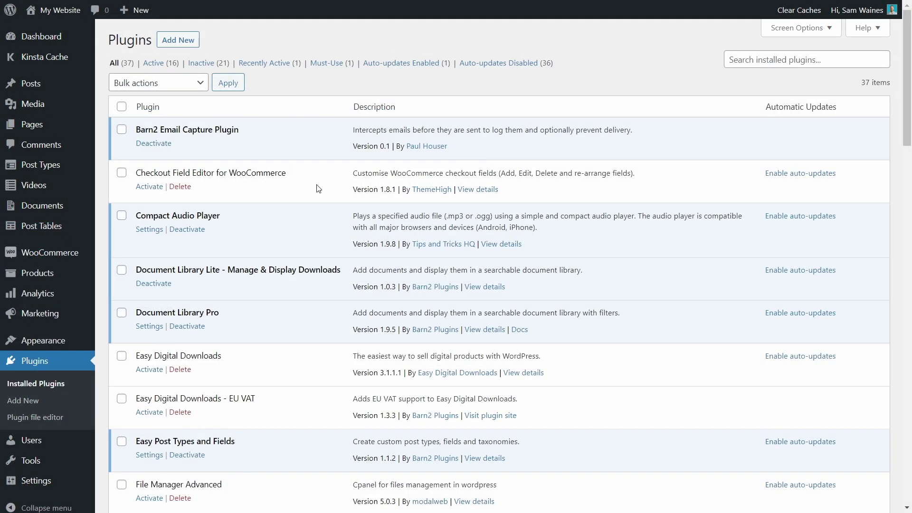
{"action": "scroll", "coordinate": [297, 196], "scroll_direction": "down", "scroll_amount": 20}
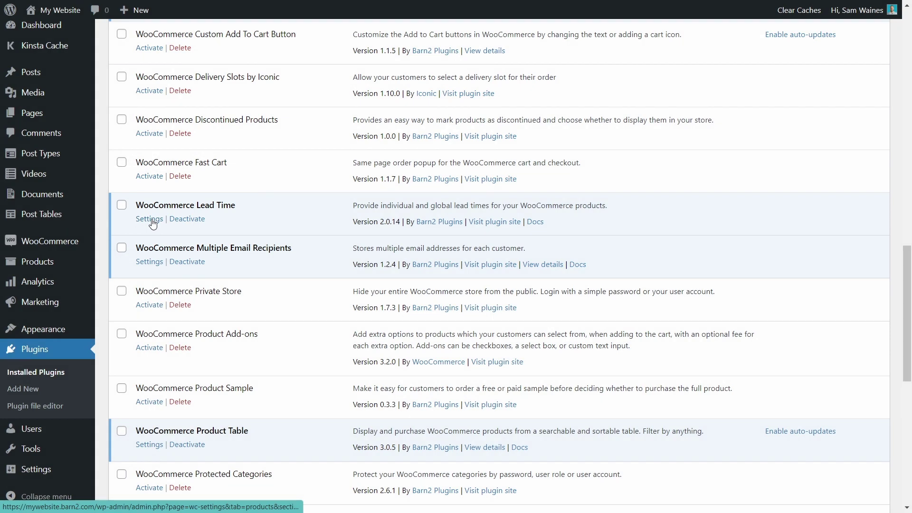
{"action": "left_click", "coordinate": [151, 219]}
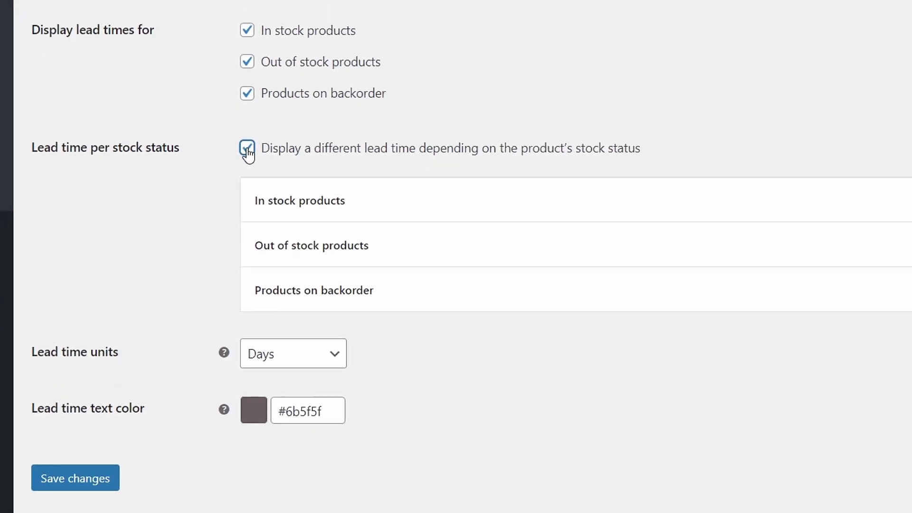
Step: Disable per-stock-status lead times and set the global lead time to 10 days
{"action": "left_click", "coordinate": [247, 153]}
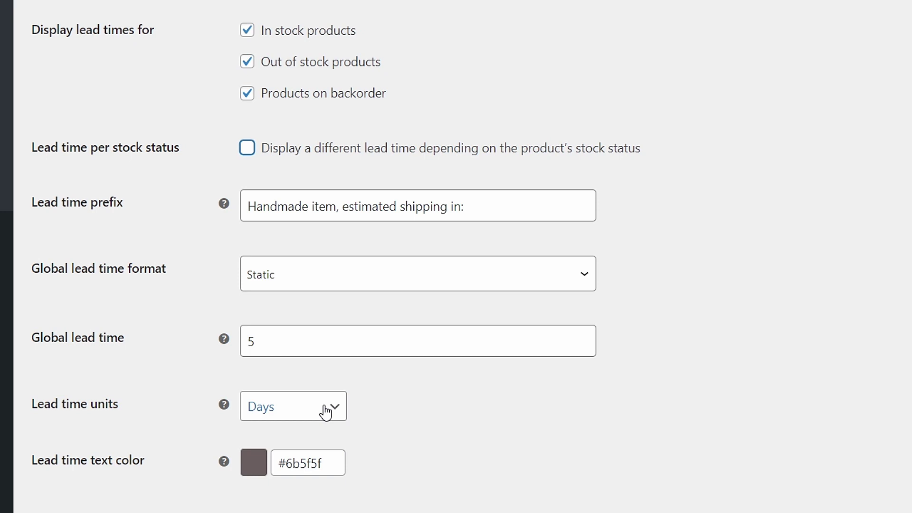
{"action": "double_click", "coordinate": [264, 339]}
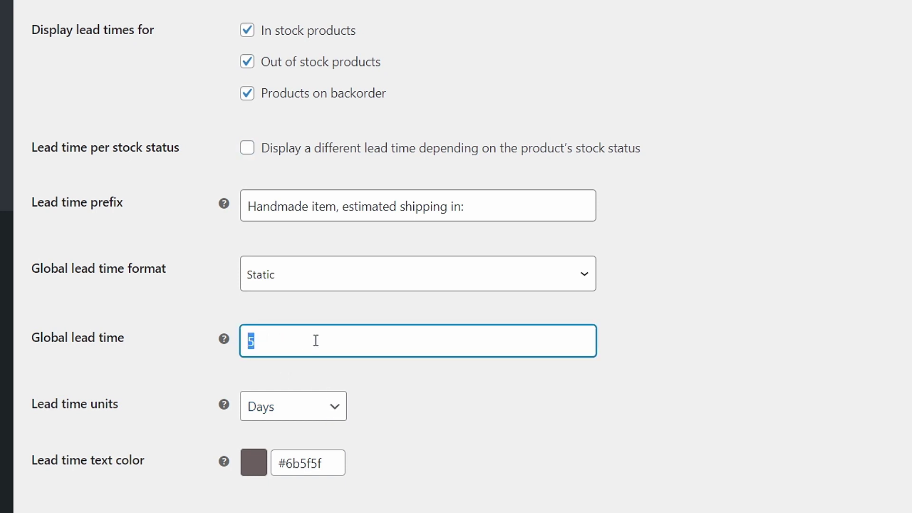
{"action": "type", "text": "10"}
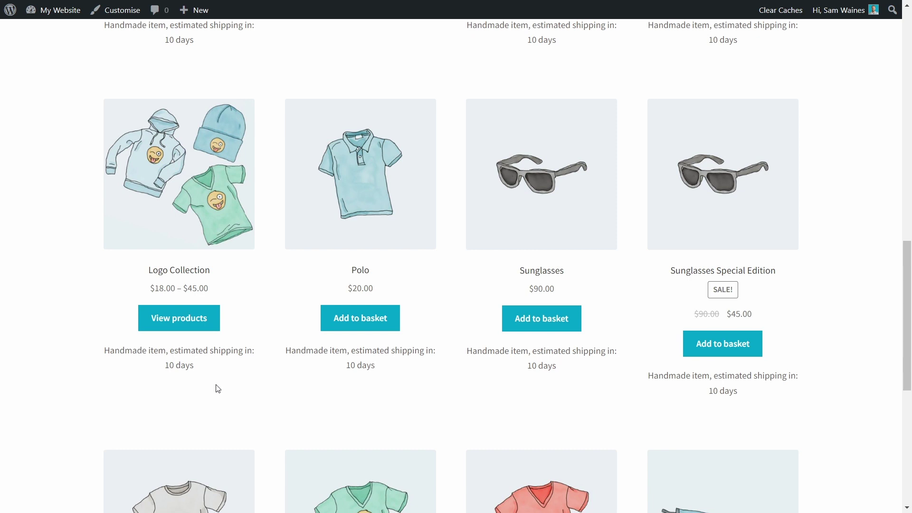
Step: Add the Polo to the basket and check its shipping estimate on the basket page
{"action": "left_click", "coordinate": [381, 319]}
{"action": "left_click", "coordinate": [364, 350]}
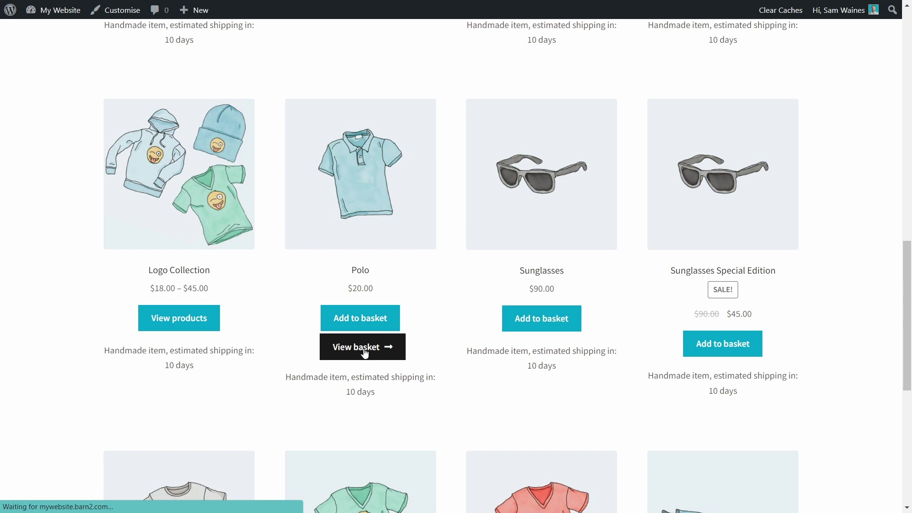
{"action": "scroll", "coordinate": [363, 319], "scroll_direction": "down", "scroll_amount": 2}
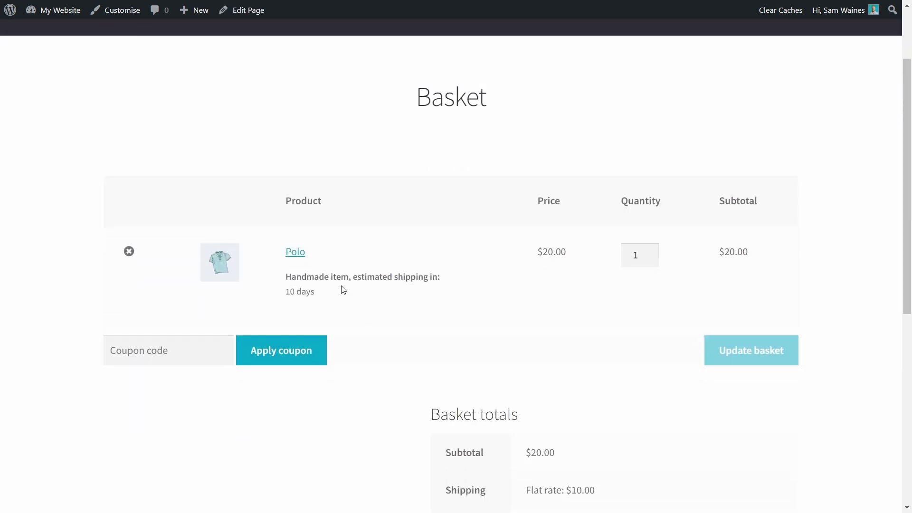
{"action": "left_click_drag", "start_coordinate": [286, 276], "coordinate": [322, 293]}
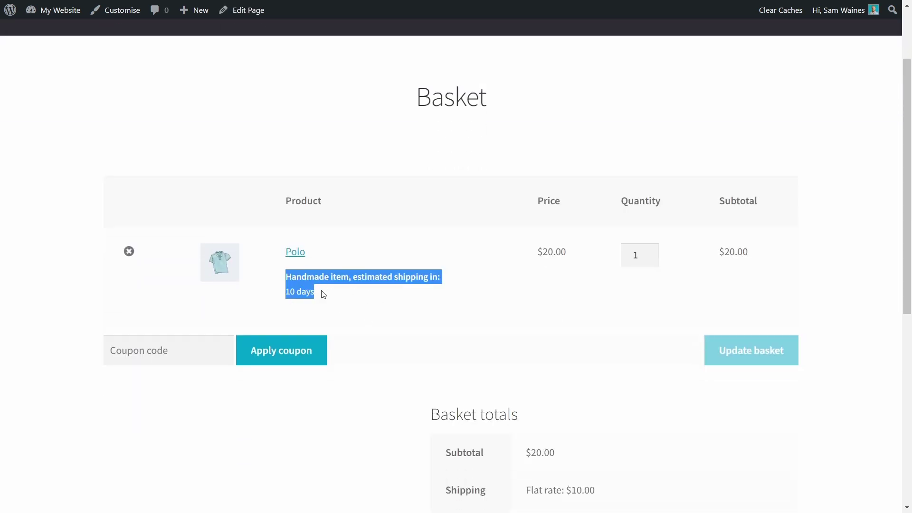
{"action": "left_click", "coordinate": [347, 301]}
{"action": "scroll", "coordinate": [362, 305], "scroll_direction": "down", "scroll_amount": 8}
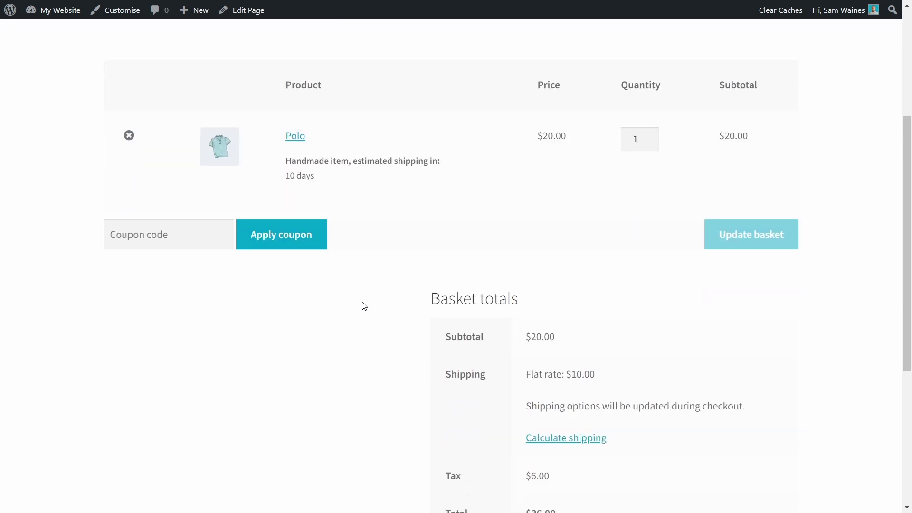
{"action": "scroll", "coordinate": [363, 306], "scroll_direction": "up", "scroll_amount": 2}
Step: At checkout, check the Polo's 10-day shipping estimate in the order summary
{"action": "left_click", "coordinate": [555, 405]}
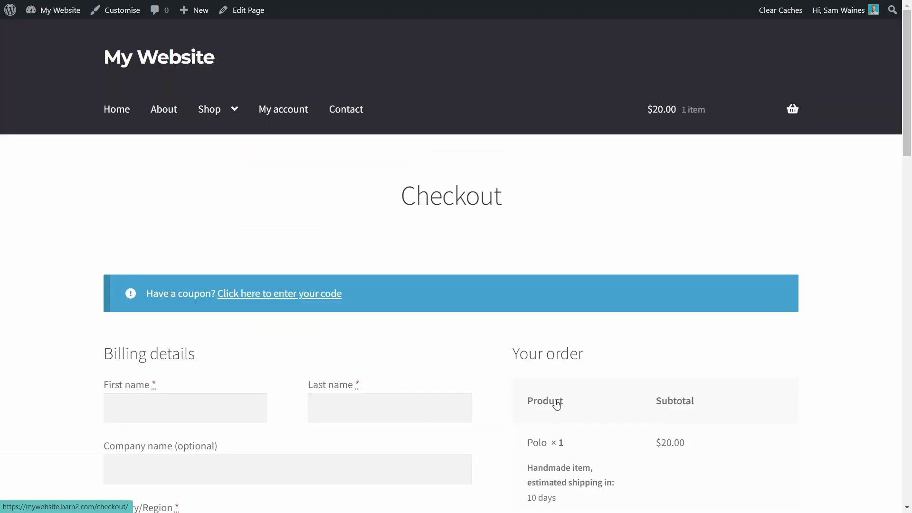
{"action": "scroll", "coordinate": [450, 244], "scroll_direction": "down", "scroll_amount": 4}
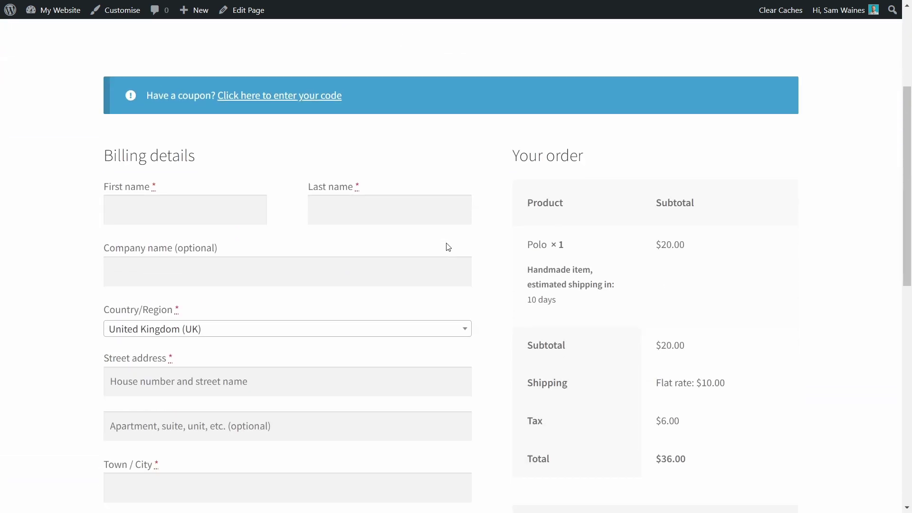
{"action": "left_click_drag", "start_coordinate": [529, 268], "coordinate": [576, 304]}
{"action": "left_click", "coordinate": [583, 309]}
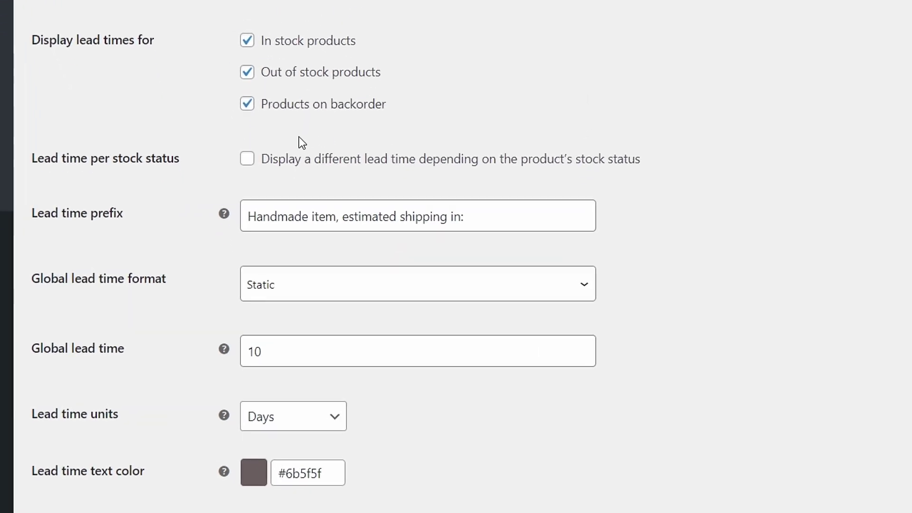
Step: Enable per-stock-status lead times and review the In stock and Out of stock panels
{"action": "left_click", "coordinate": [247, 160]}
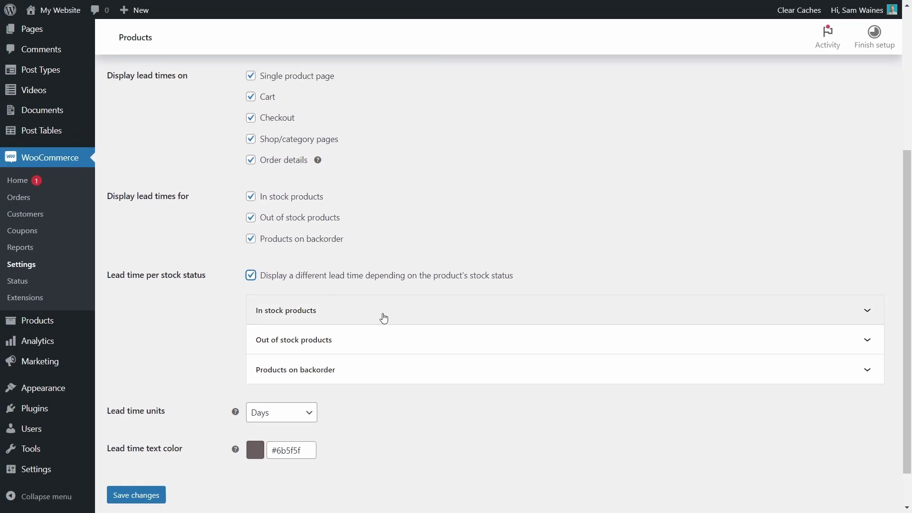
{"action": "left_click", "coordinate": [383, 315]}
{"action": "scroll", "coordinate": [381, 318], "scroll_direction": "down", "scroll_amount": 2}
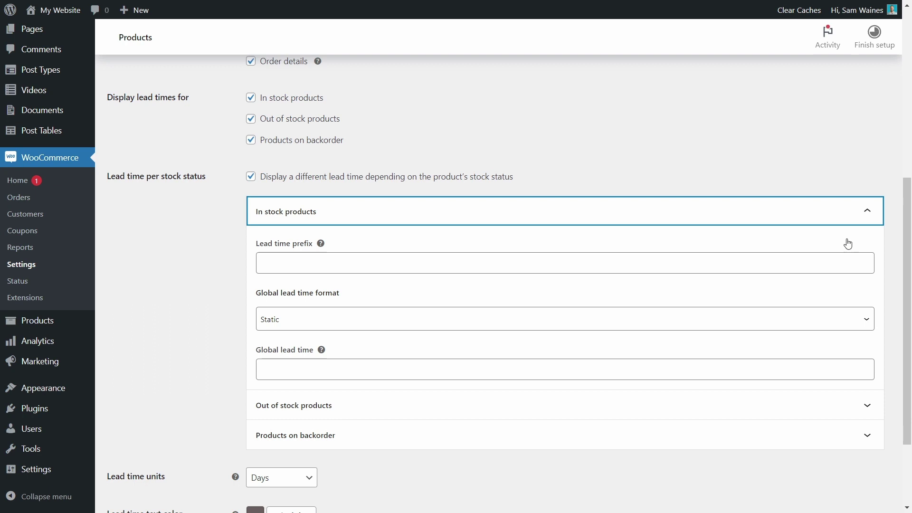
{"action": "left_click", "coordinate": [868, 216]}
{"action": "left_click", "coordinate": [864, 294]}
{"action": "scroll", "coordinate": [430, 381], "scroll_direction": "down", "scroll_amount": 2}
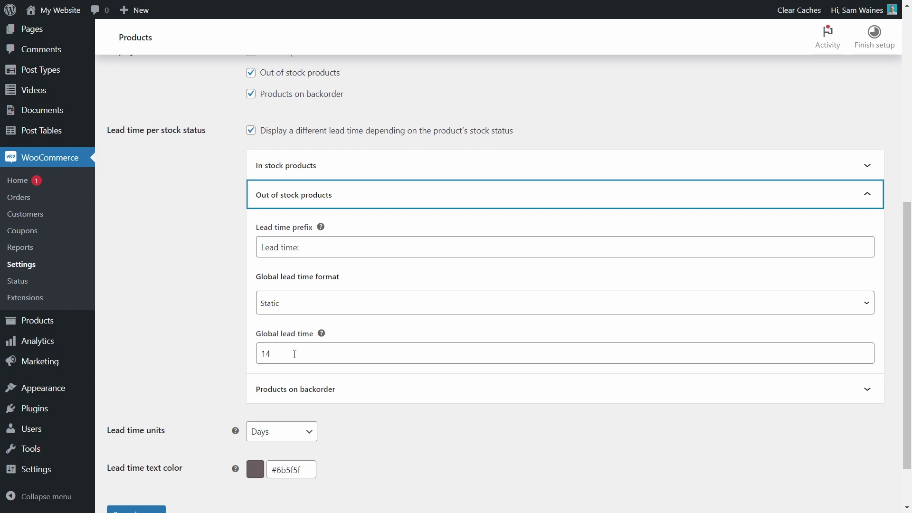
Step: Switch backorder products to a Dynamic lead time dated 17 April 2023
{"action": "left_click", "coordinate": [822, 194]}
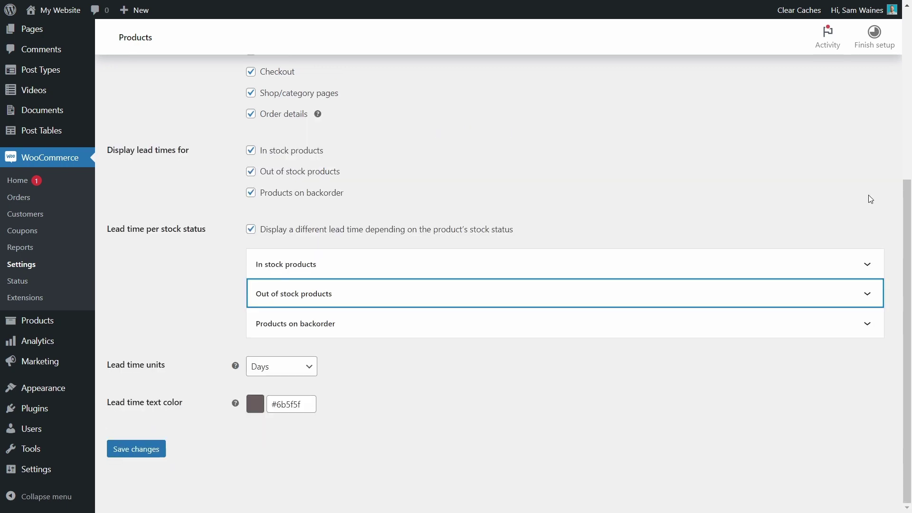
{"action": "left_click", "coordinate": [799, 326]}
{"action": "scroll", "coordinate": [393, 358], "scroll_direction": "down", "scroll_amount": 3}
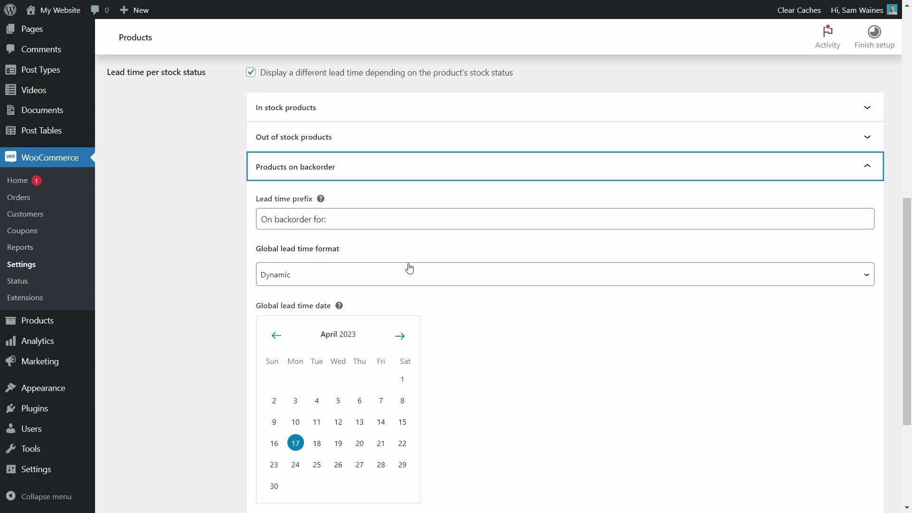
{"action": "left_click", "coordinate": [309, 279]}
{"action": "left_click", "coordinate": [292, 301]}
Step: Save the lead time settings
{"action": "scroll", "coordinate": [421, 316], "scroll_direction": "down", "scroll_amount": 2}
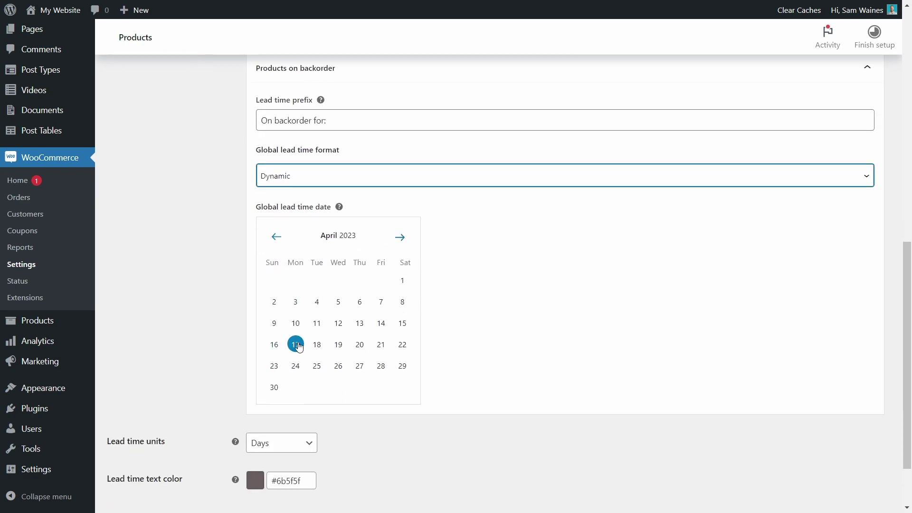
{"action": "scroll", "coordinate": [298, 347], "scroll_direction": "down", "scroll_amount": 2}
{"action": "left_click", "coordinate": [125, 451]}
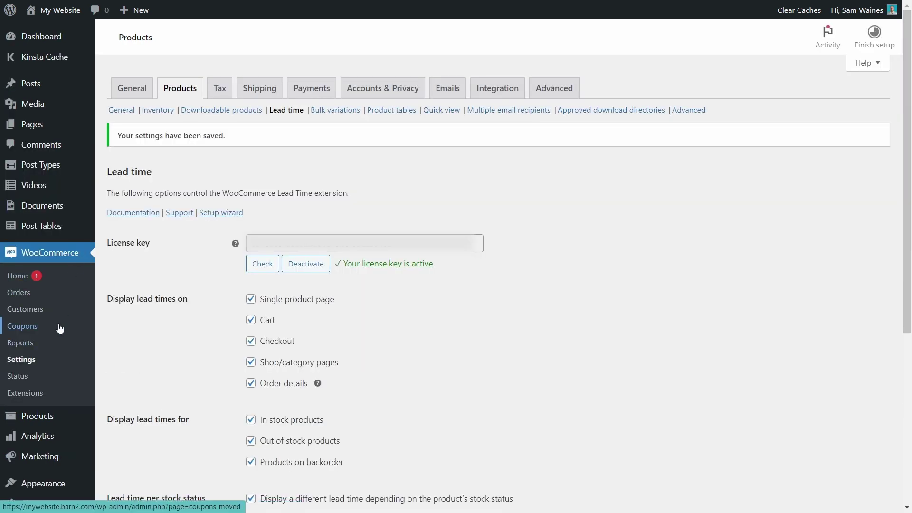
Step: Browse All Products, then open the Product categories page listing 18 categories
{"action": "mouse_move", "coordinate": [37, 418]}
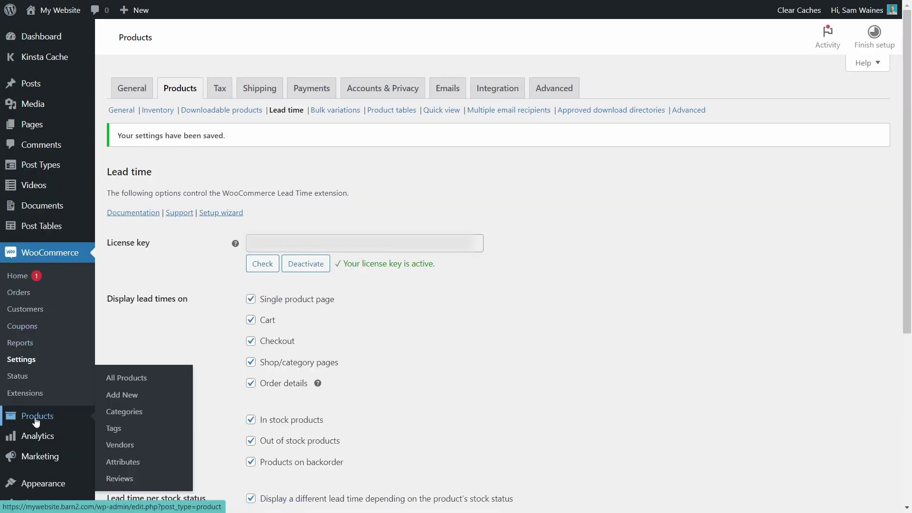
{"action": "left_click", "coordinate": [146, 384]}
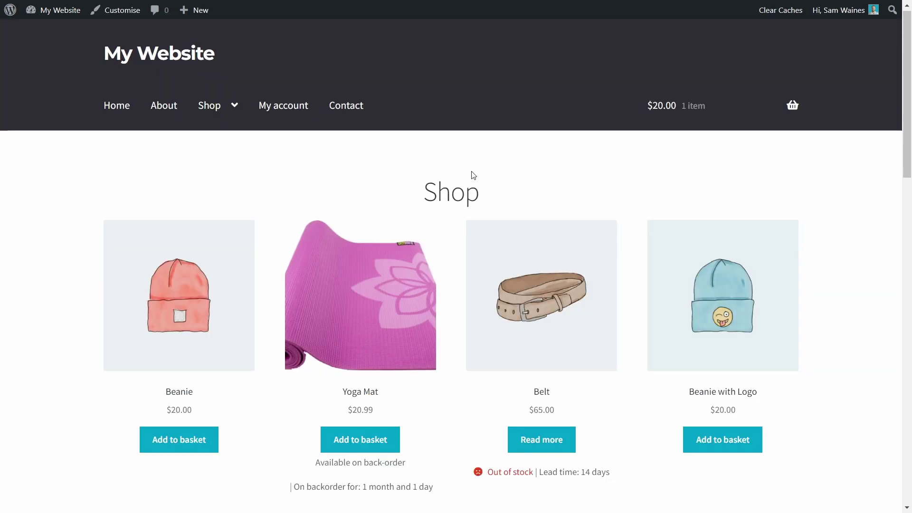
{"action": "scroll", "coordinate": [473, 175], "scroll_direction": "down", "scroll_amount": 2}
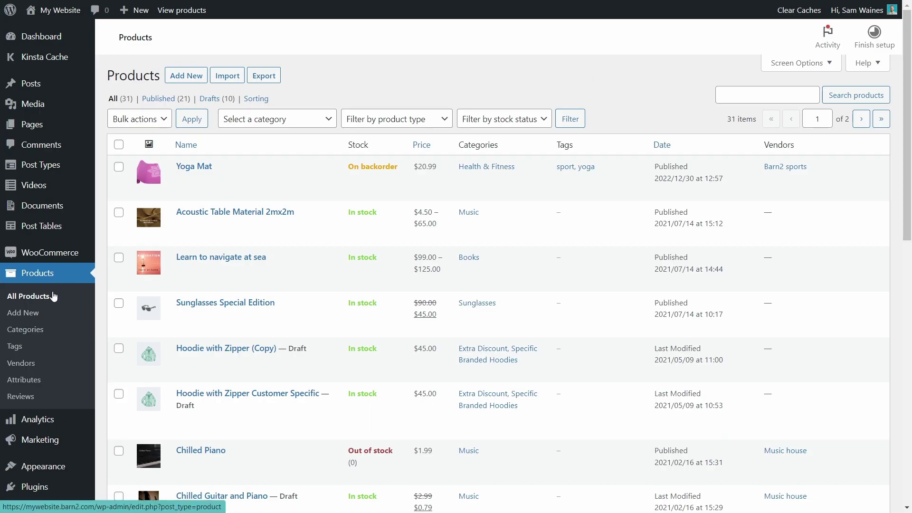
{"action": "left_click", "coordinate": [34, 330]}
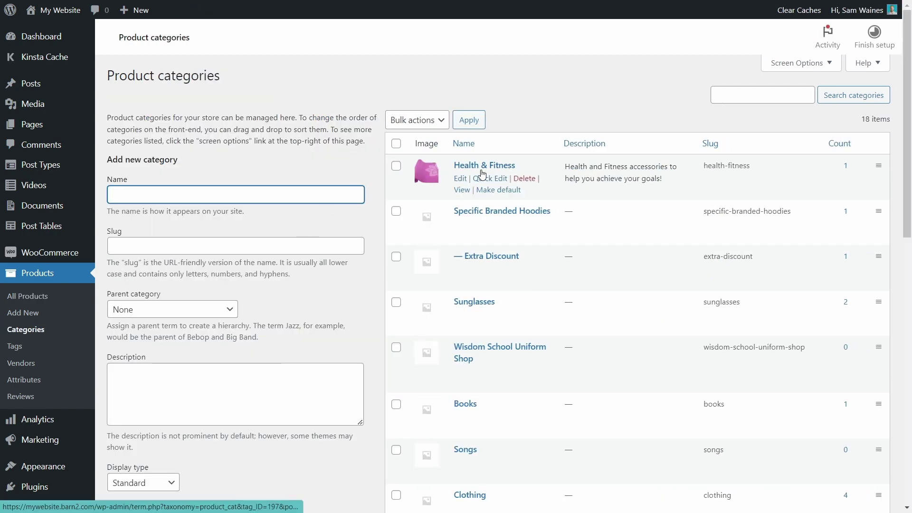
Step: Adjust the Health & Fitness category's lead time section and update the category
{"action": "left_click", "coordinate": [460, 181]}
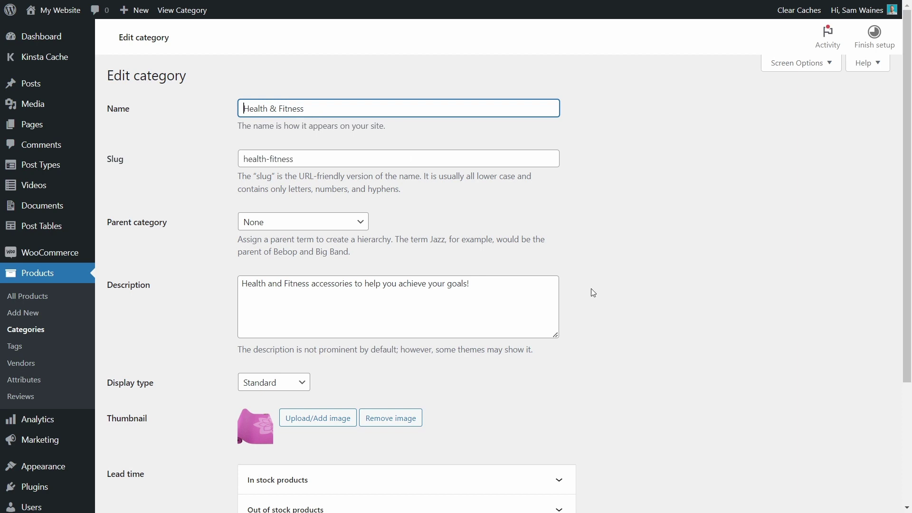
{"action": "scroll", "coordinate": [645, 301], "scroll_direction": "down", "scroll_amount": 3}
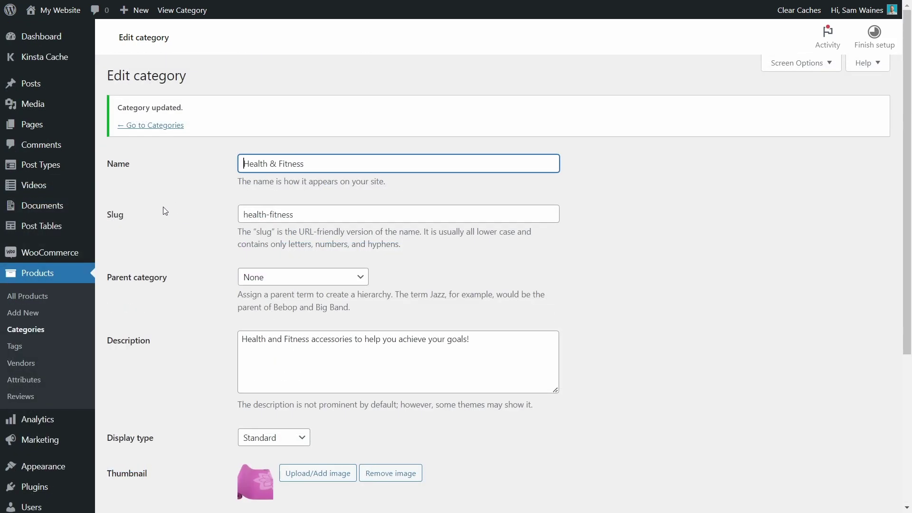
{"action": "left_click", "coordinate": [49, 302]}
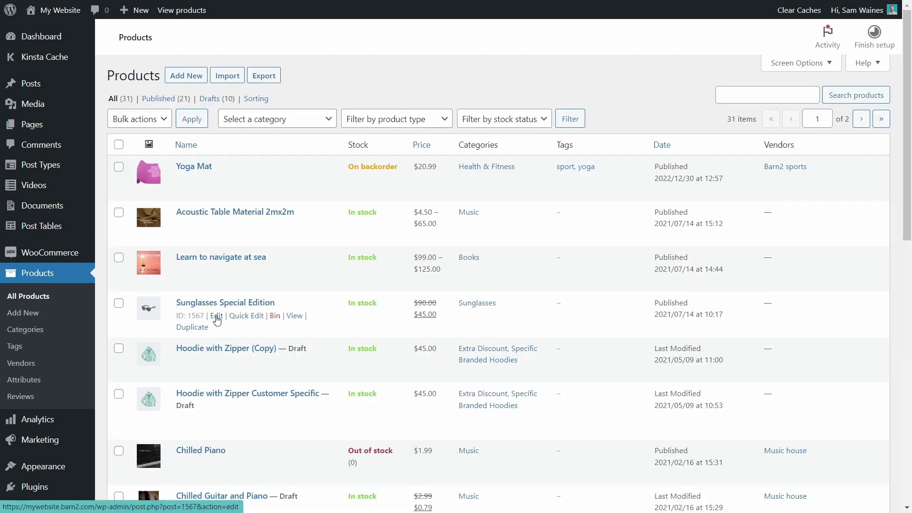
Step: Show Sunglasses Special Edition's inventory data with lead times for all three stock statuses
{"action": "left_click", "coordinate": [216, 316]}
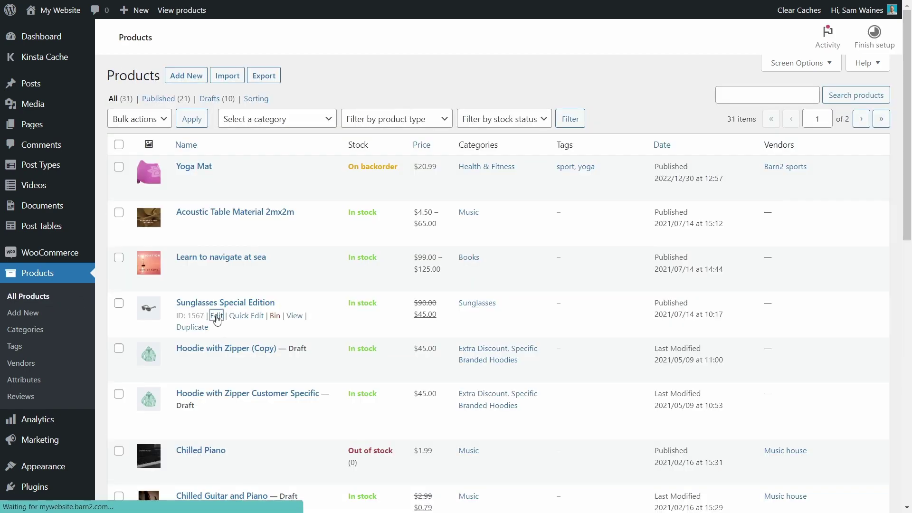
{"action": "scroll", "coordinate": [234, 303], "scroll_direction": "down", "scroll_amount": 9}
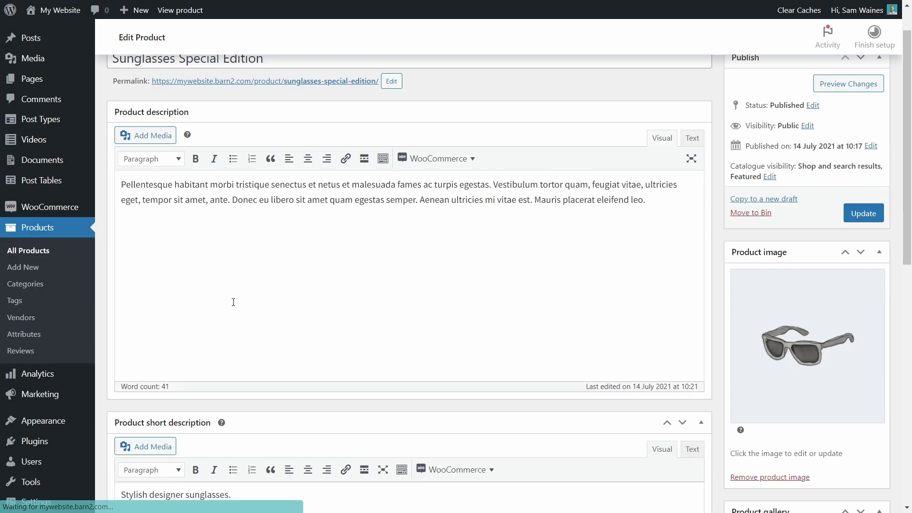
{"action": "scroll", "coordinate": [232, 301], "scroll_direction": "down", "scroll_amount": 4}
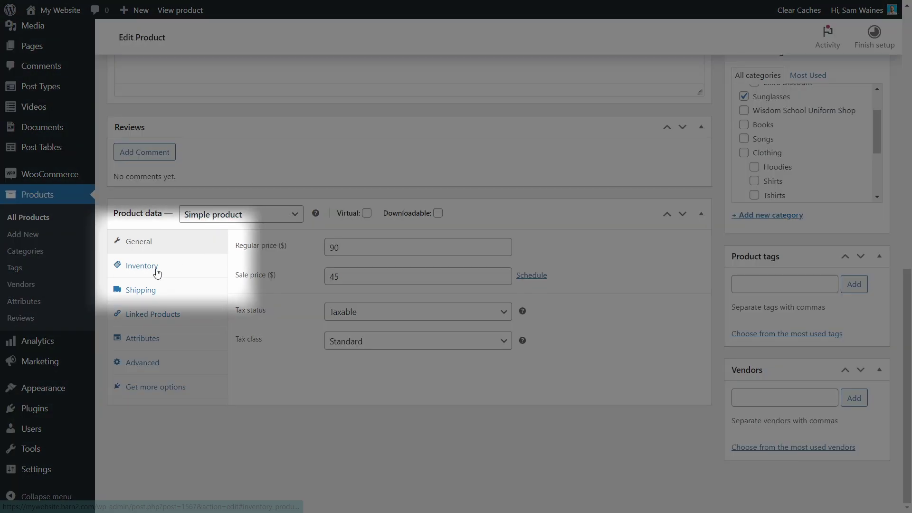
{"action": "left_click", "coordinate": [152, 265]}
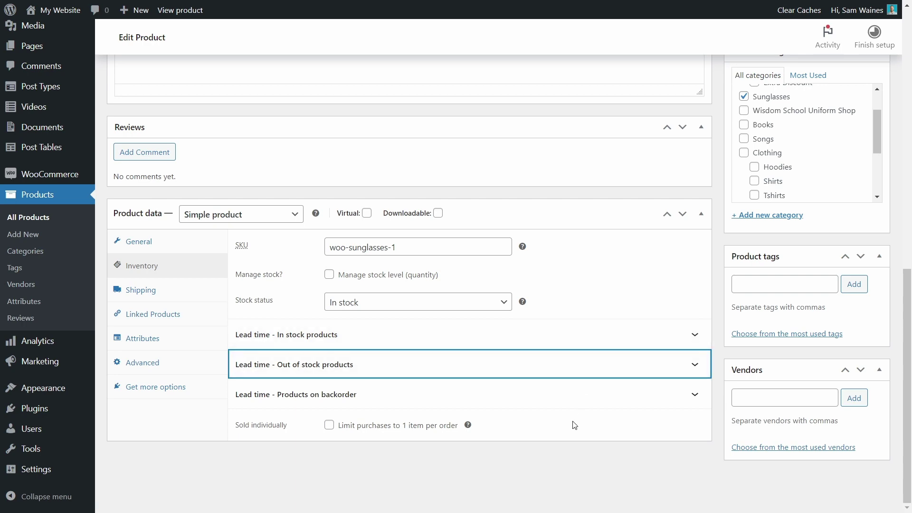
Step: Return to the product list and show the variable product's variations
{"action": "scroll", "coordinate": [243, 235], "scroll_direction": "up", "scroll_amount": 8}
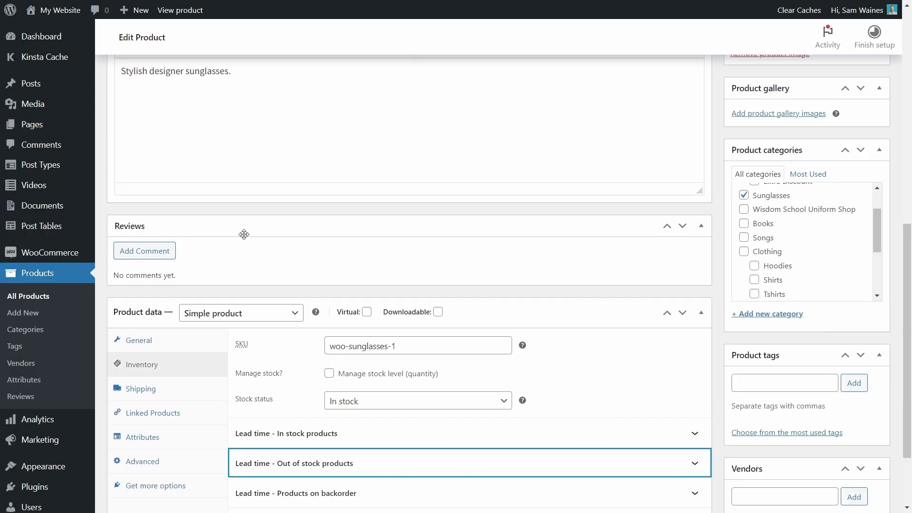
{"action": "left_click", "coordinate": [9, 296]}
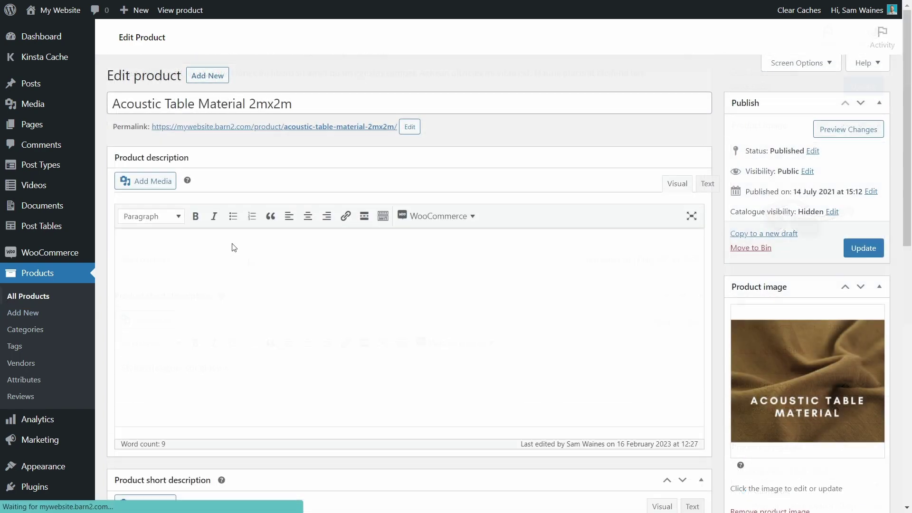
{"action": "scroll", "coordinate": [233, 247], "scroll_direction": "down", "scroll_amount": 3}
{"action": "scroll", "coordinate": [234, 247], "scroll_direction": "down", "scroll_amount": 8}
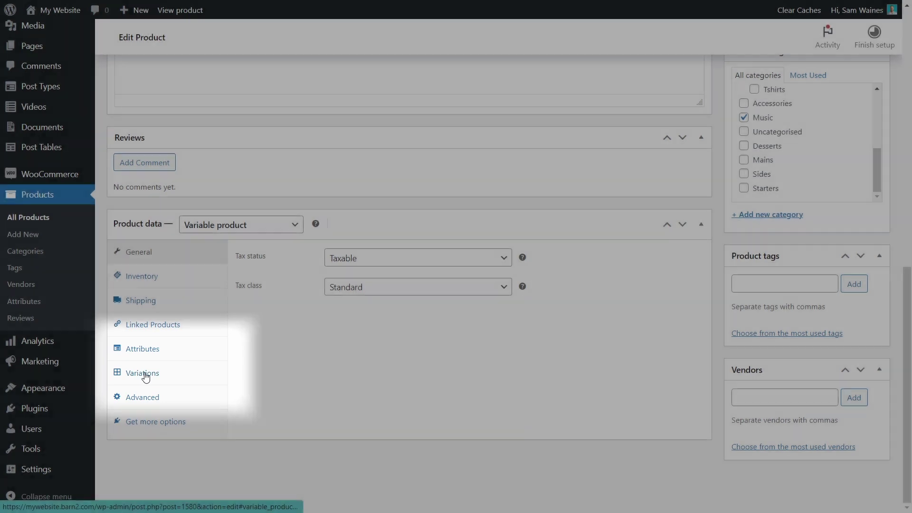
{"action": "left_click", "coordinate": [144, 375]}
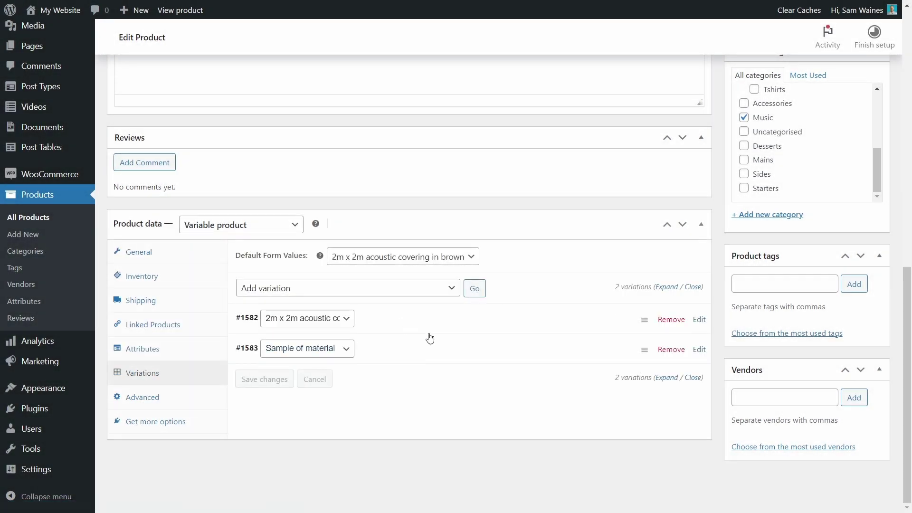
Step: Expand variations #1582 and #1583 to reveal their lead time sections
{"action": "left_click", "coordinate": [698, 319]}
{"action": "scroll", "coordinate": [547, 333], "scroll_direction": "down", "scroll_amount": 6}
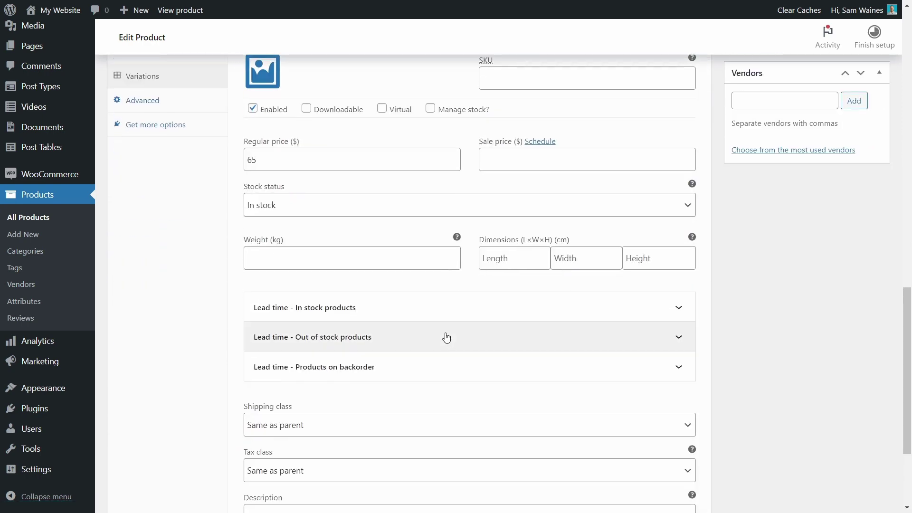
{"action": "left_click", "coordinate": [667, 314]}
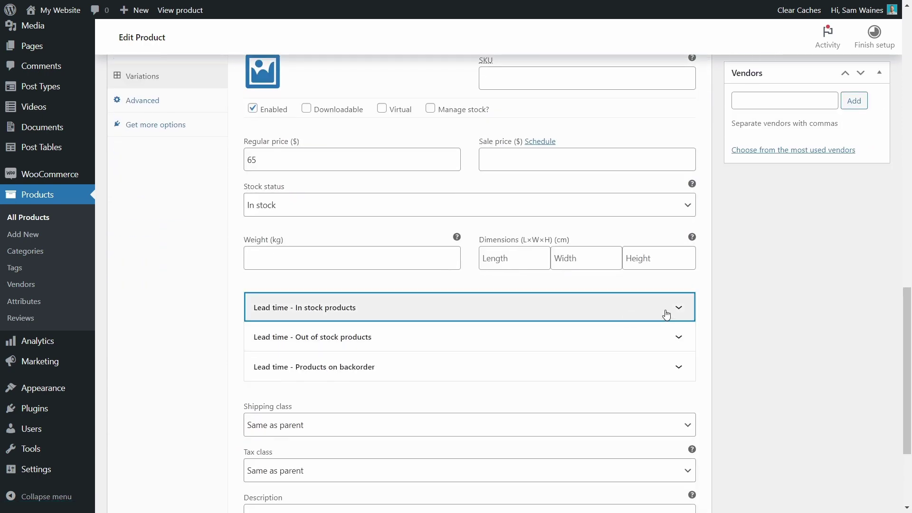
{"action": "left_click", "coordinate": [667, 314]}
{"action": "scroll", "coordinate": [639, 325], "scroll_direction": "up", "scroll_amount": 4}
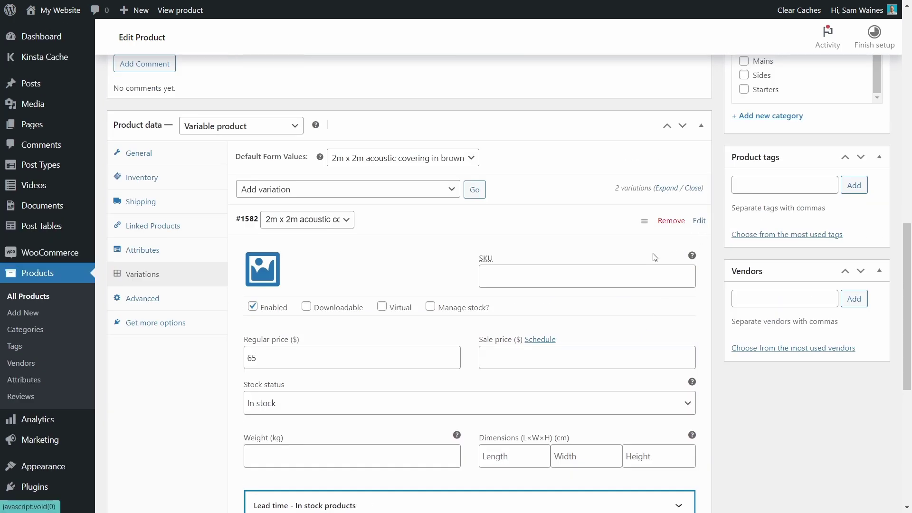
{"action": "scroll", "coordinate": [508, 255], "scroll_direction": "down", "scroll_amount": 7}
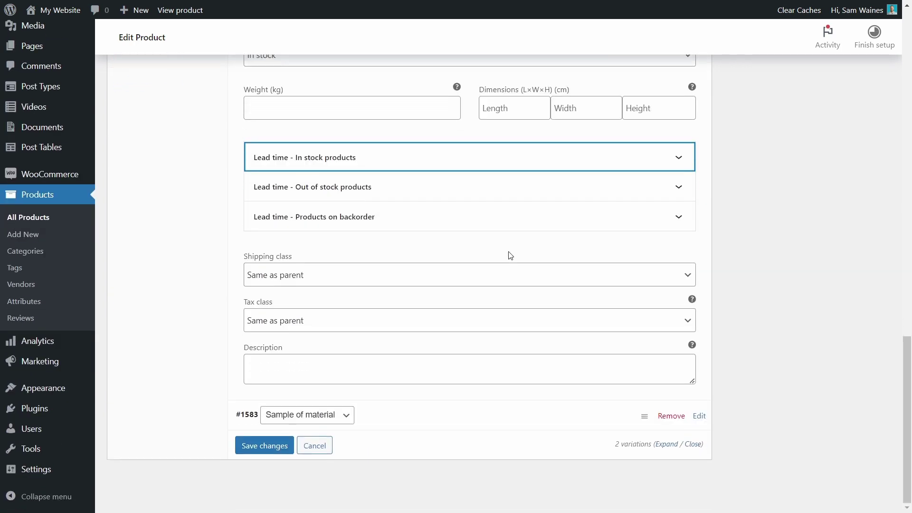
{"action": "left_click", "coordinate": [699, 416]}
{"action": "scroll", "coordinate": [428, 393], "scroll_direction": "down", "scroll_amount": 8}
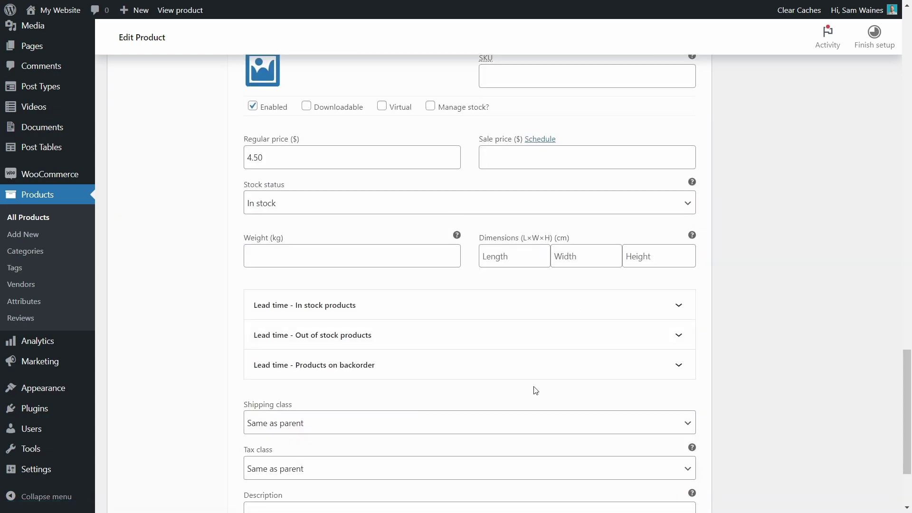